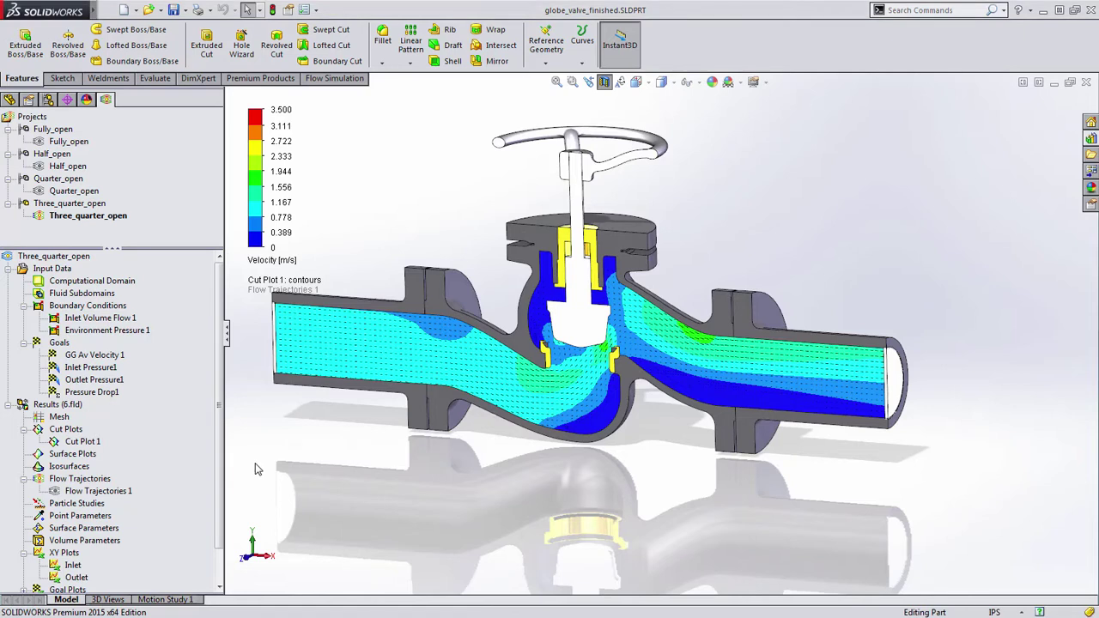
Start a Compare of Cut Plot 1, Outlet and Goal Plot 1 across the four valve projects.
{"action": "right_click", "coordinate": [66, 408]}
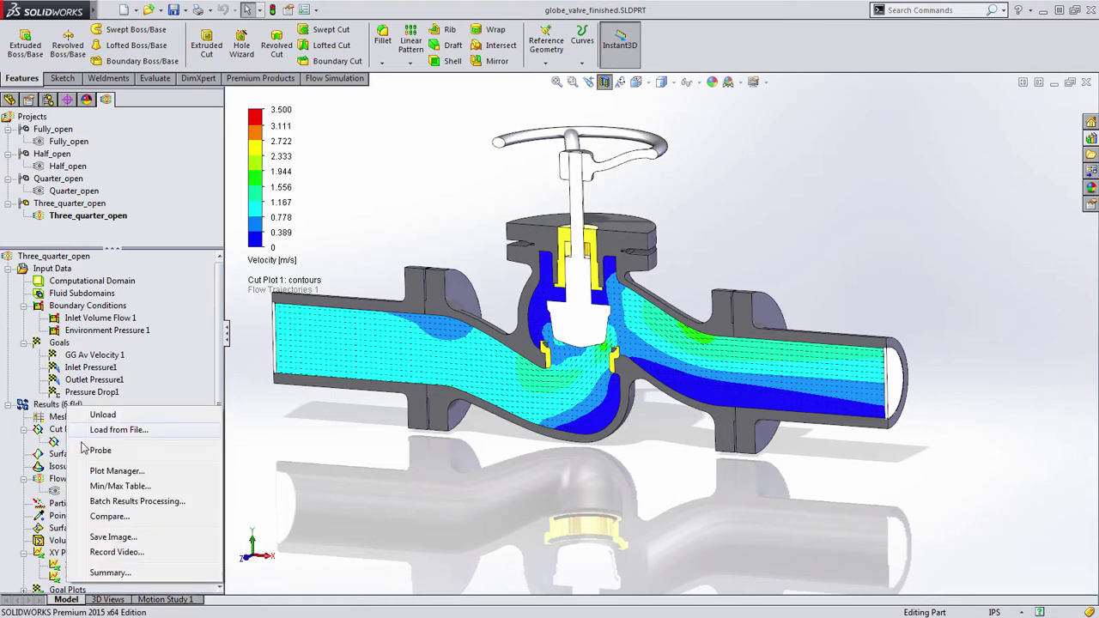
{"action": "left_click", "coordinate": [105, 516]}
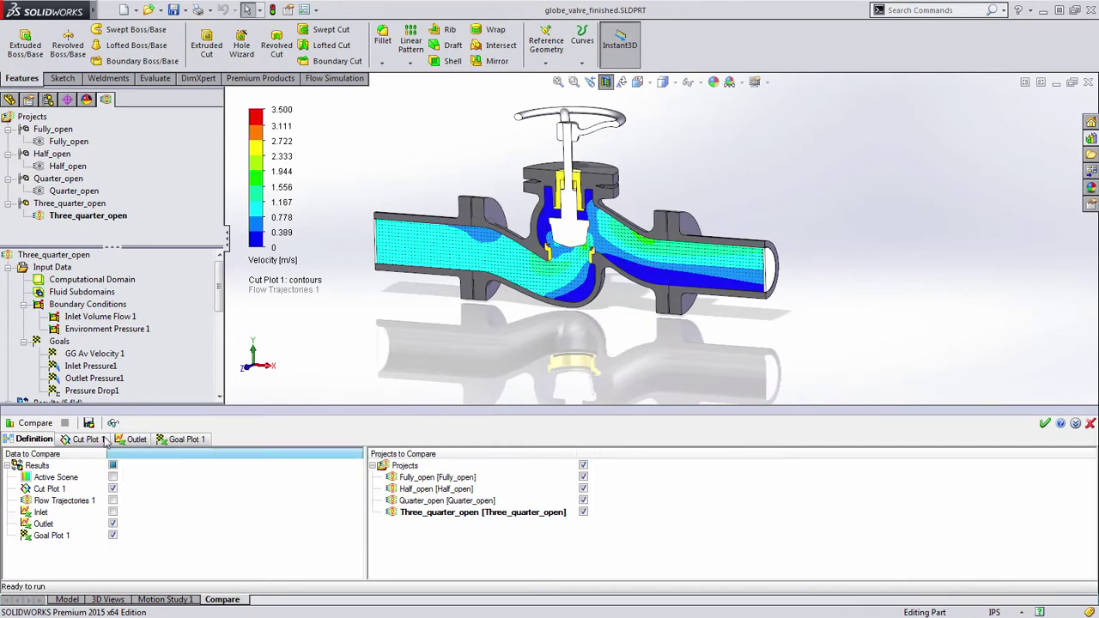
Look through the Cut Plot 1, Outlet and Goal Plot 1 comparison tabs.
{"action": "left_click", "coordinate": [86, 440]}
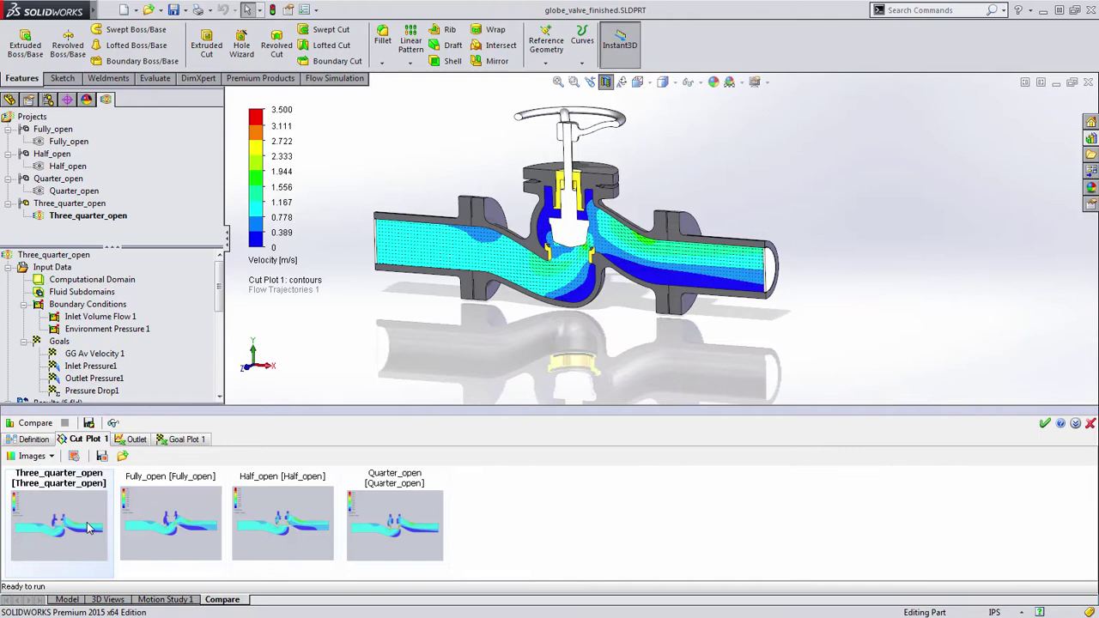
{"action": "left_click", "coordinate": [138, 442]}
{"action": "left_click", "coordinate": [175, 440]}
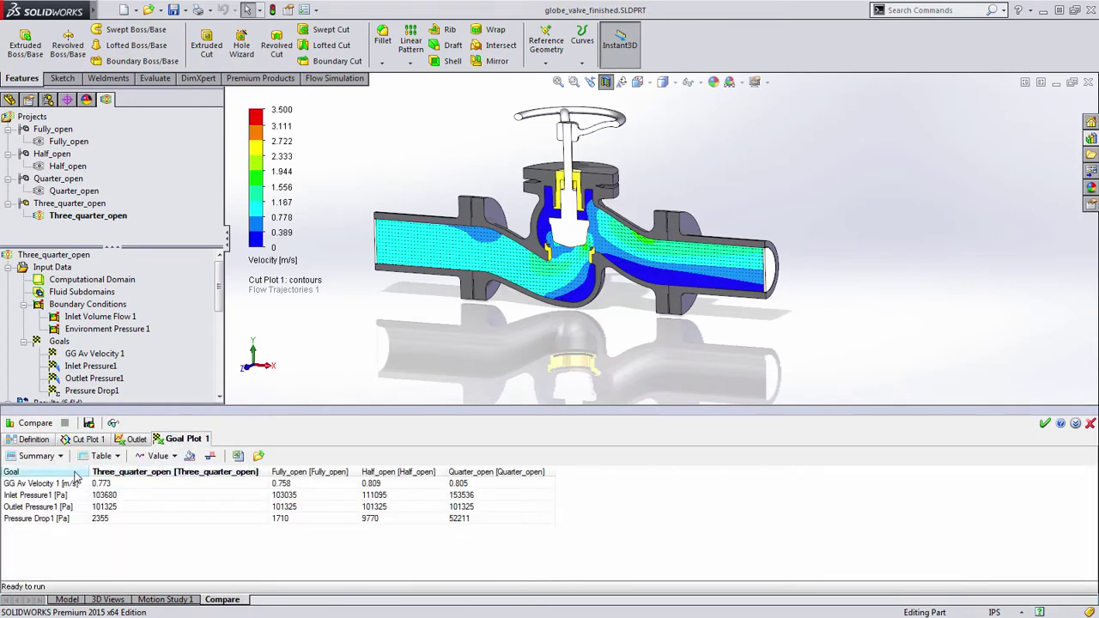
Show the Goal Plot 1 comparison as column charts, then return to the Outlet pressure and velocity curves.
{"action": "left_click", "coordinate": [117, 457]}
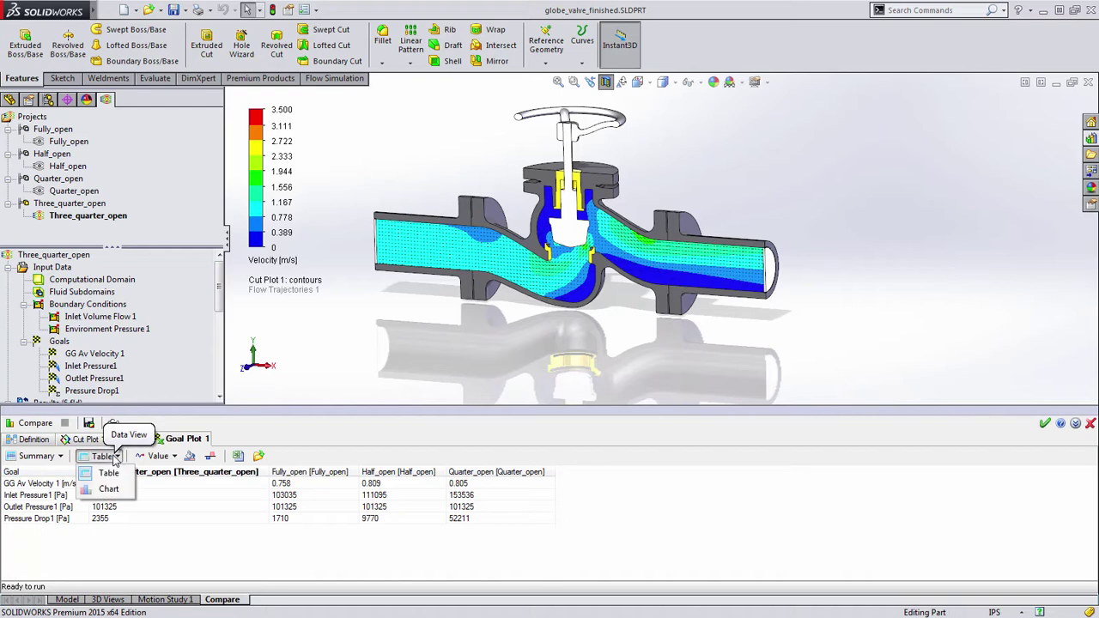
{"action": "left_click", "coordinate": [109, 488]}
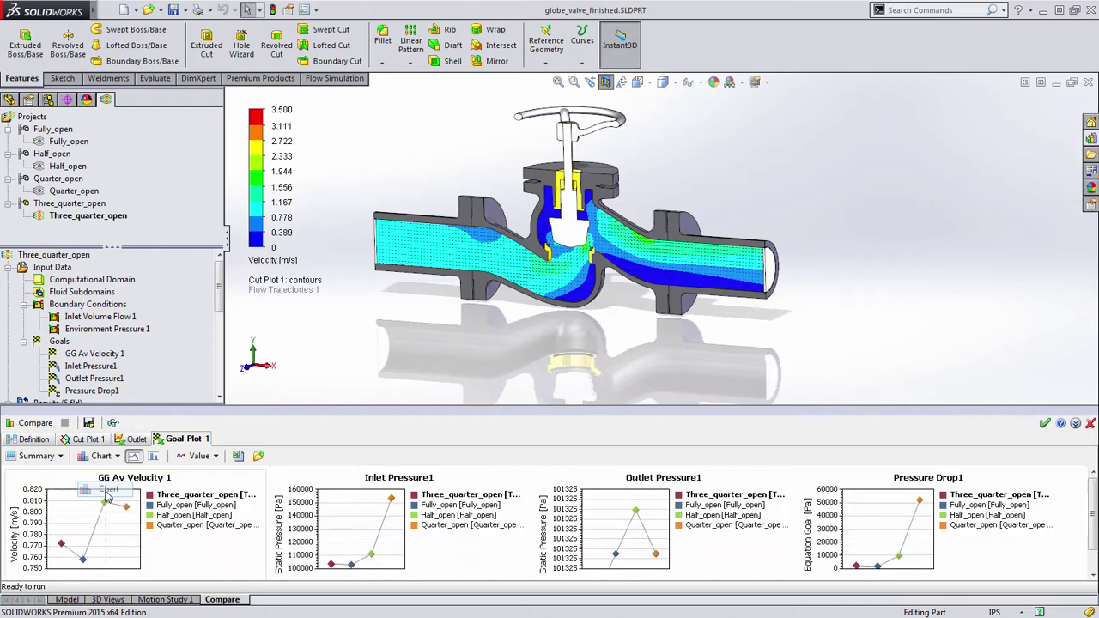
{"action": "left_click", "coordinate": [155, 457]}
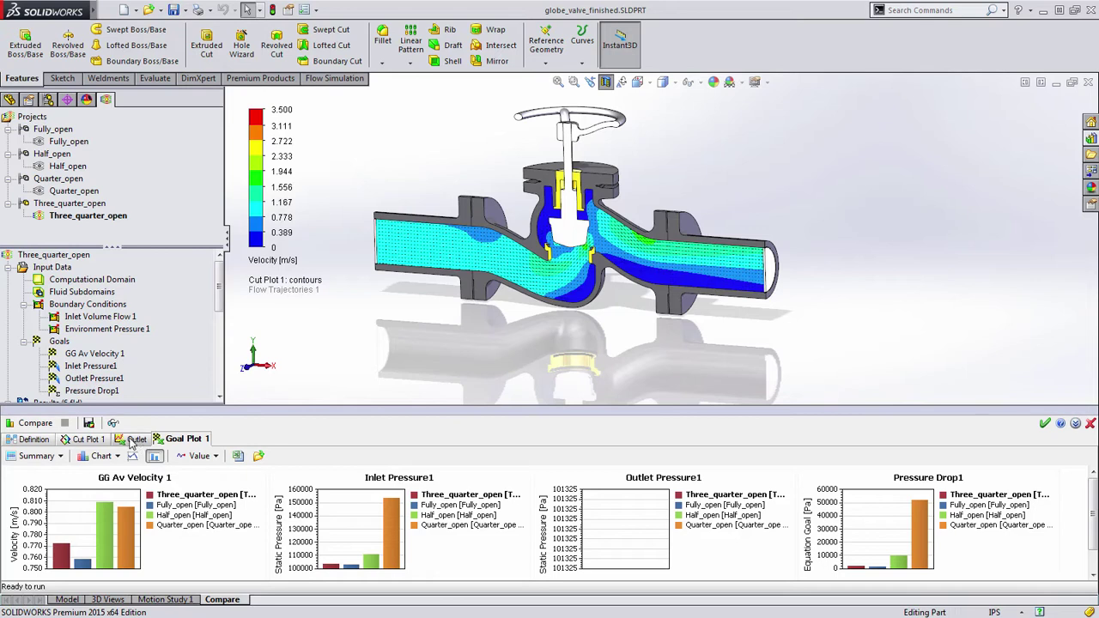
{"action": "left_click", "coordinate": [133, 440]}
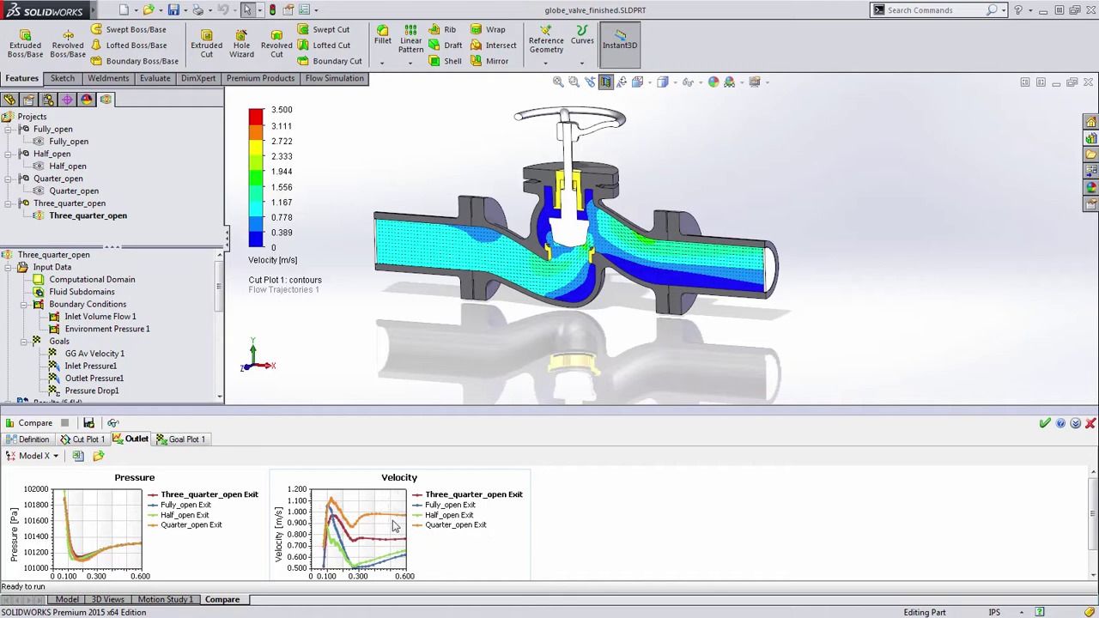
Enlarge the charts, zoom into the velocity peaks near 0.1 m and back out, then close Compare.
{"action": "left_click_drag", "start_coordinate": [482, 410], "coordinate": [510, 230]}
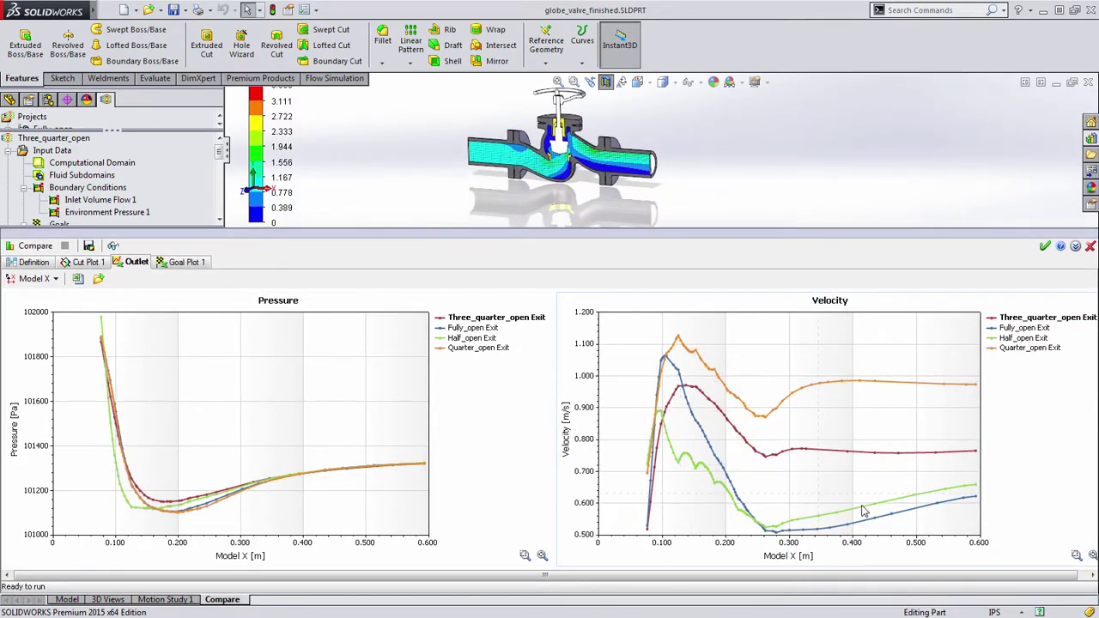
{"action": "left_click", "coordinate": [1077, 556]}
{"action": "left_click_drag", "start_coordinate": [640, 330], "coordinate": [758, 421]}
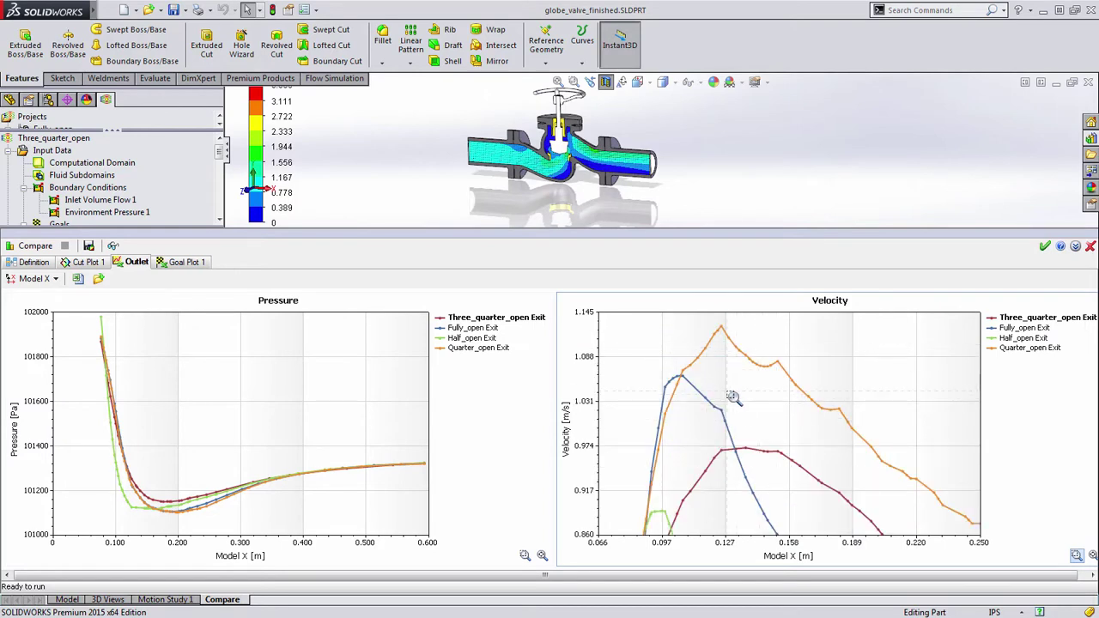
{"action": "left_click", "coordinate": [1091, 555]}
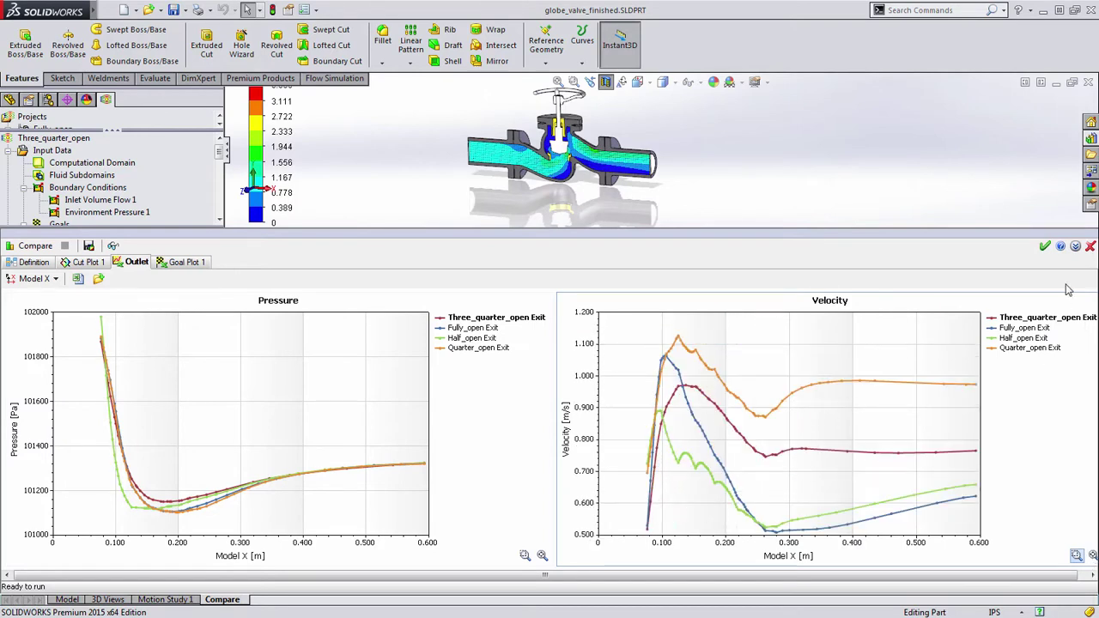
{"action": "left_click_drag", "start_coordinate": [1027, 231], "coordinate": [1001, 485]}
{"action": "left_click", "coordinate": [1045, 465]}
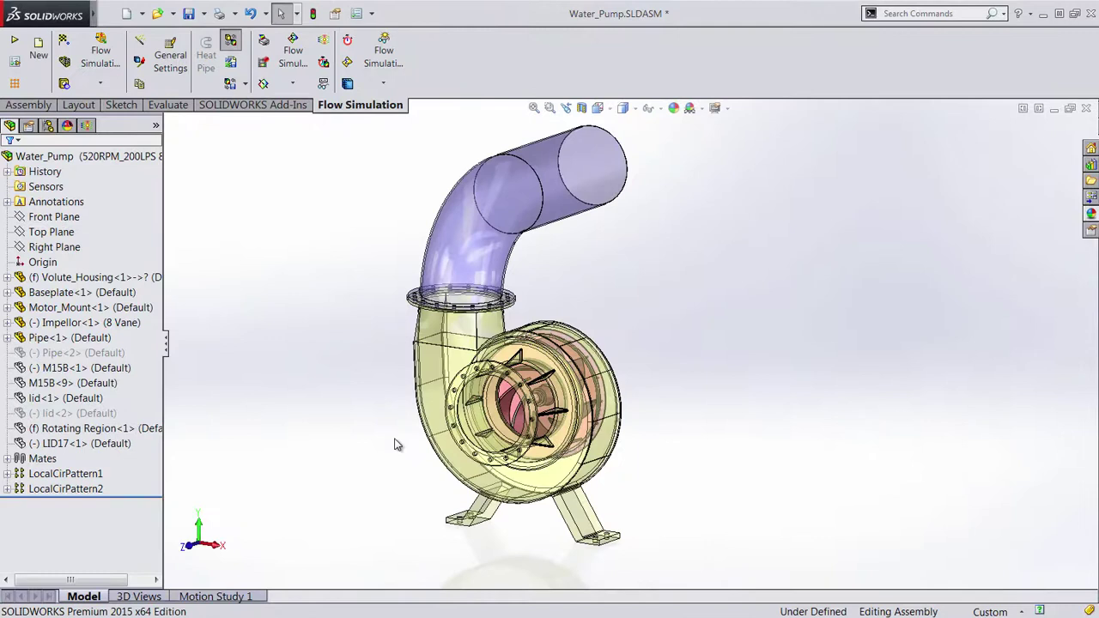
Rotate the pump assembly and select the analysis Input Data in the Flow Simulation tree.
{"action": "mouse_move", "coordinate": [424, 498]}
{"action": "middle_mouse_down"}
{"action": "mouse_move", "coordinate": [535, 508]}
{"action": "mouse_move", "coordinate": [407, 491]}
{"action": "mouse_move", "coordinate": [415, 497]}
{"action": "middle_mouse_up"}
{"action": "key", "text": "Escape"}
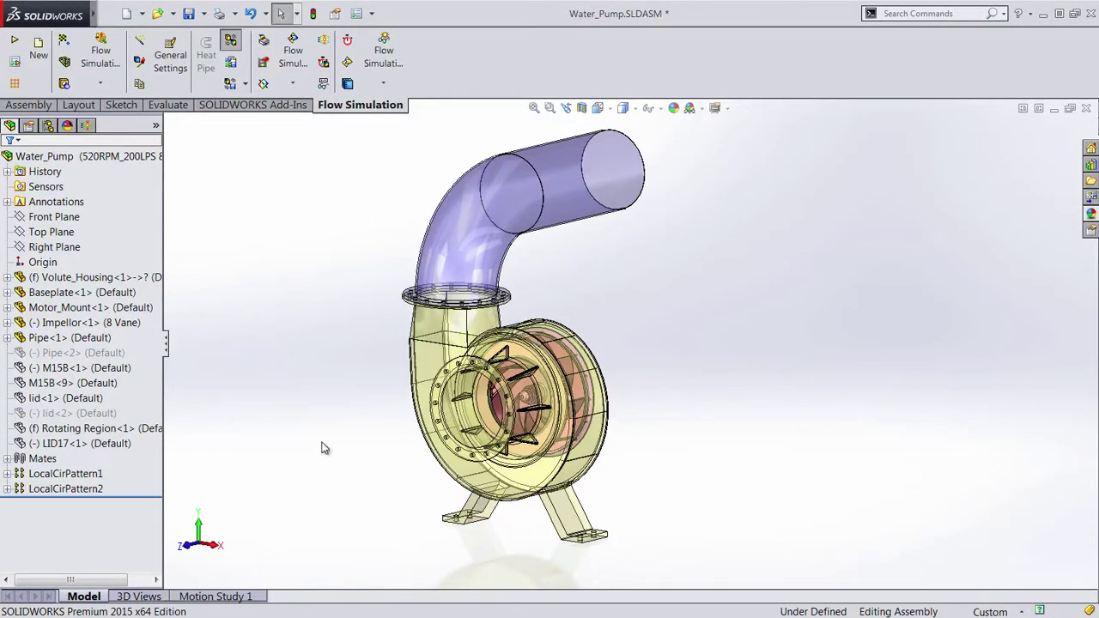
{"action": "left_click", "coordinate": [86, 126]}
{"action": "scroll", "coordinate": [161, 191], "scroll_direction": "up", "scroll_amount": 2}
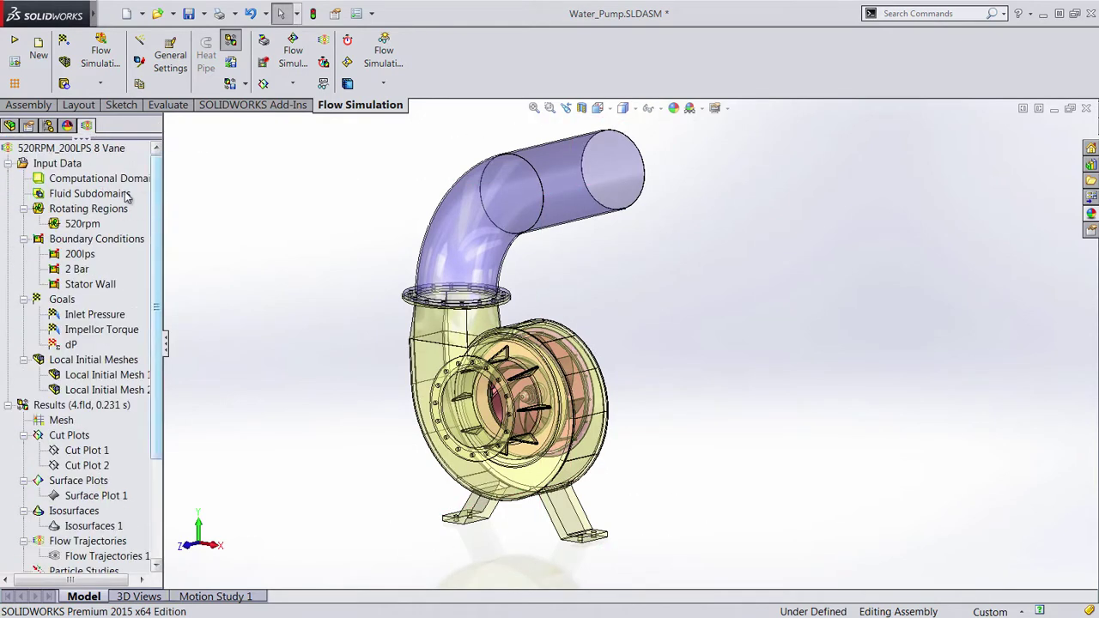
{"action": "left_click", "coordinate": [75, 168]}
Inspect General Settings to confirm the sliding local region rotation type, then cancel without changes.
{"action": "right_click", "coordinate": [77, 171]}
{"action": "left_click", "coordinate": [137, 177]}
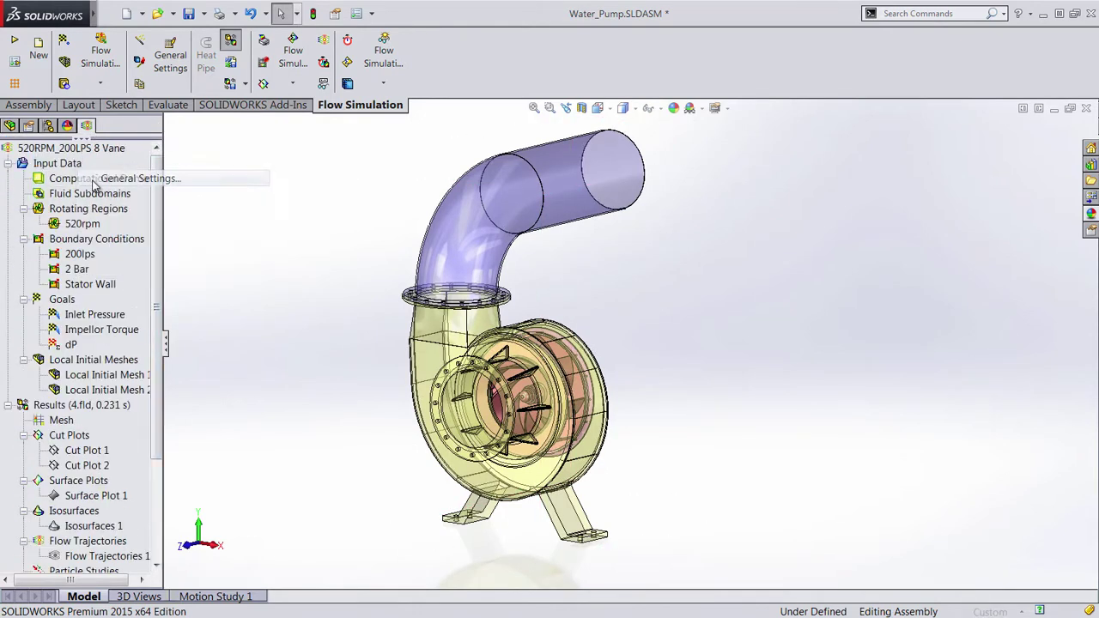
{"action": "left_click", "coordinate": [289, 287]}
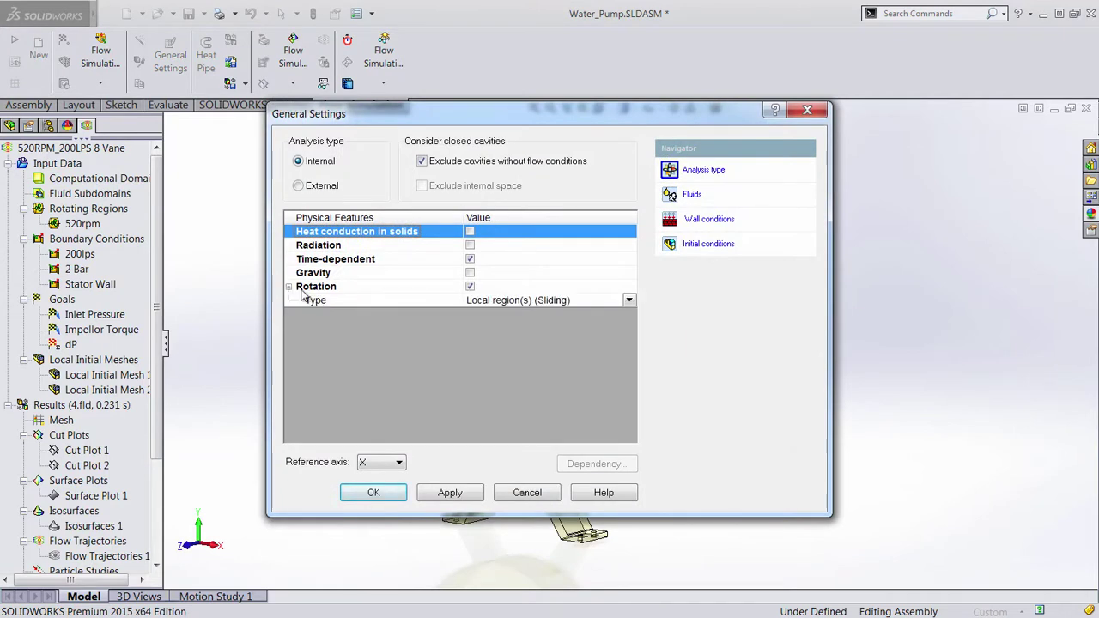
{"action": "left_click", "coordinate": [631, 303]}
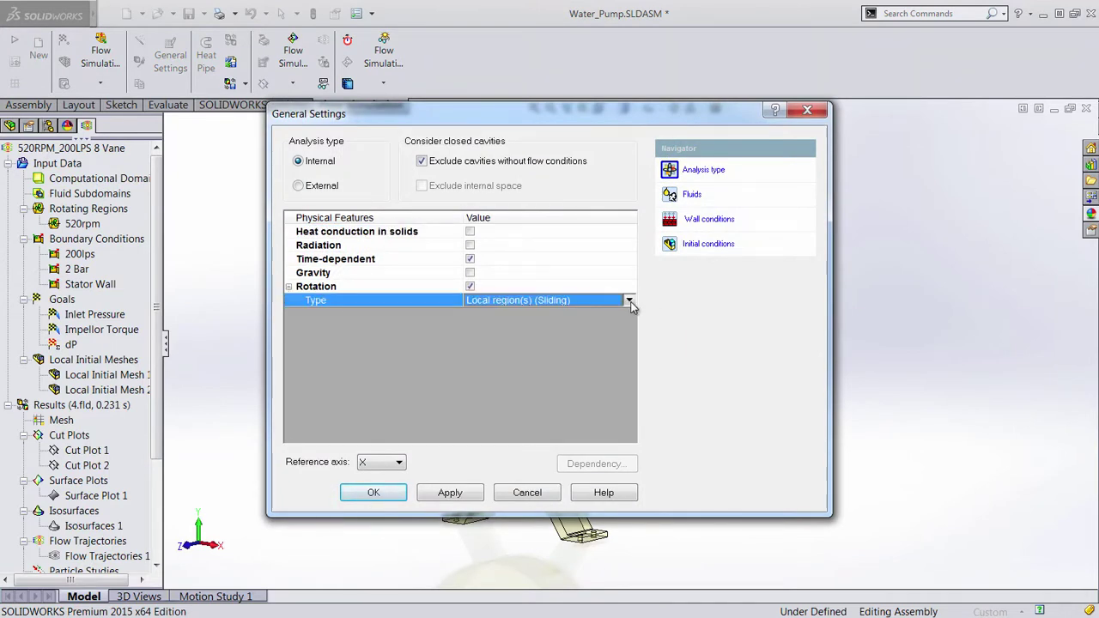
{"action": "left_click", "coordinate": [629, 302]}
{"action": "left_click", "coordinate": [631, 303]}
{"action": "left_click", "coordinate": [541, 495]}
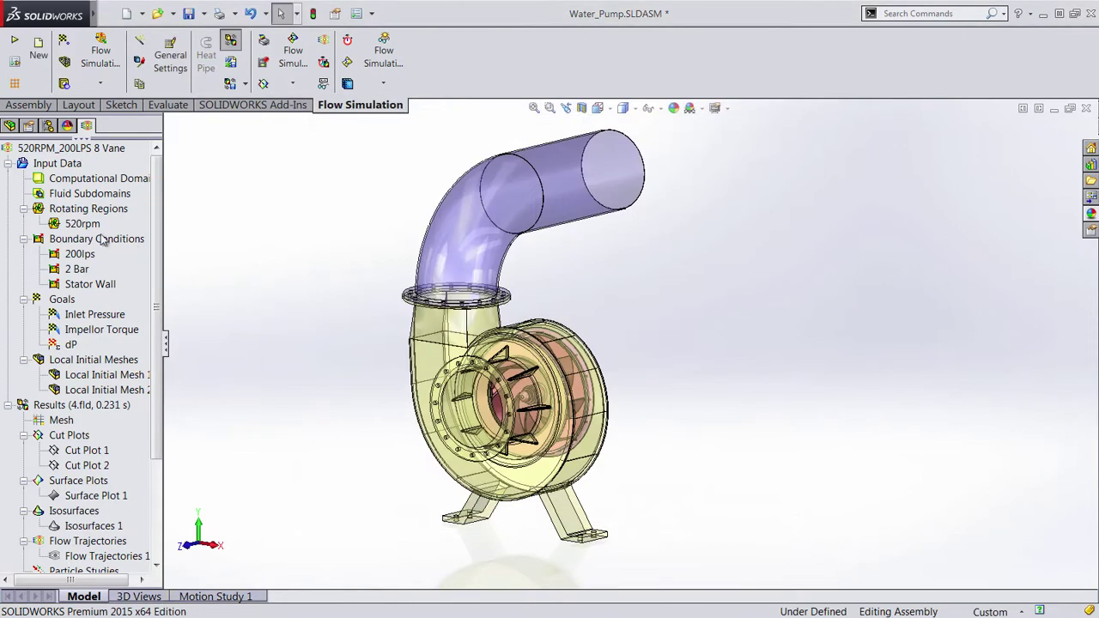
{"action": "left_click", "coordinate": [75, 224]}
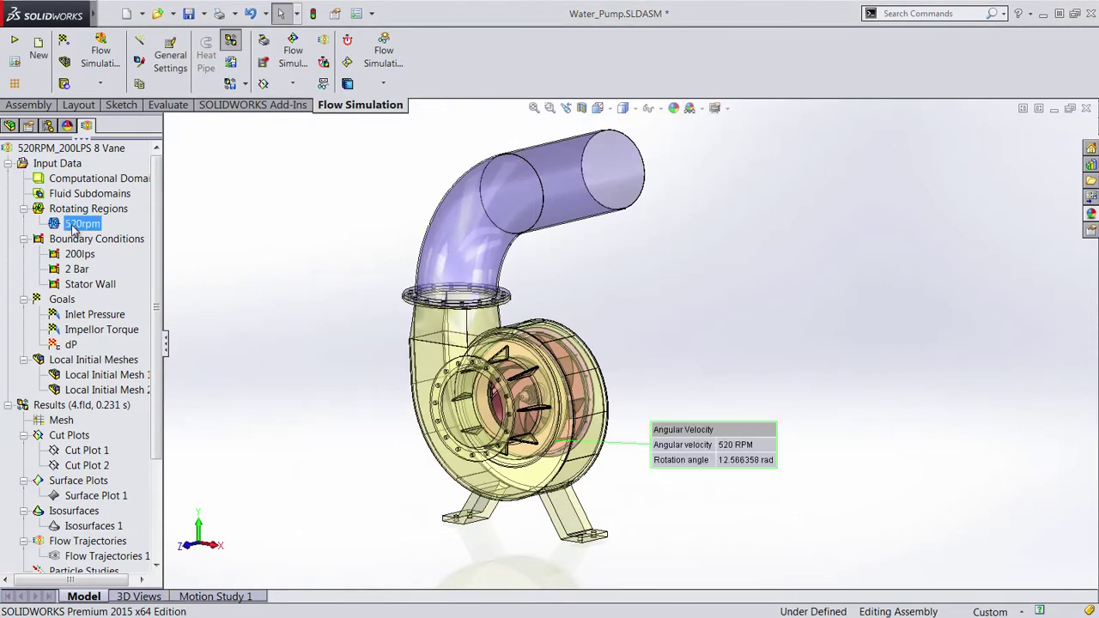
{"action": "left_click", "coordinate": [79, 255]}
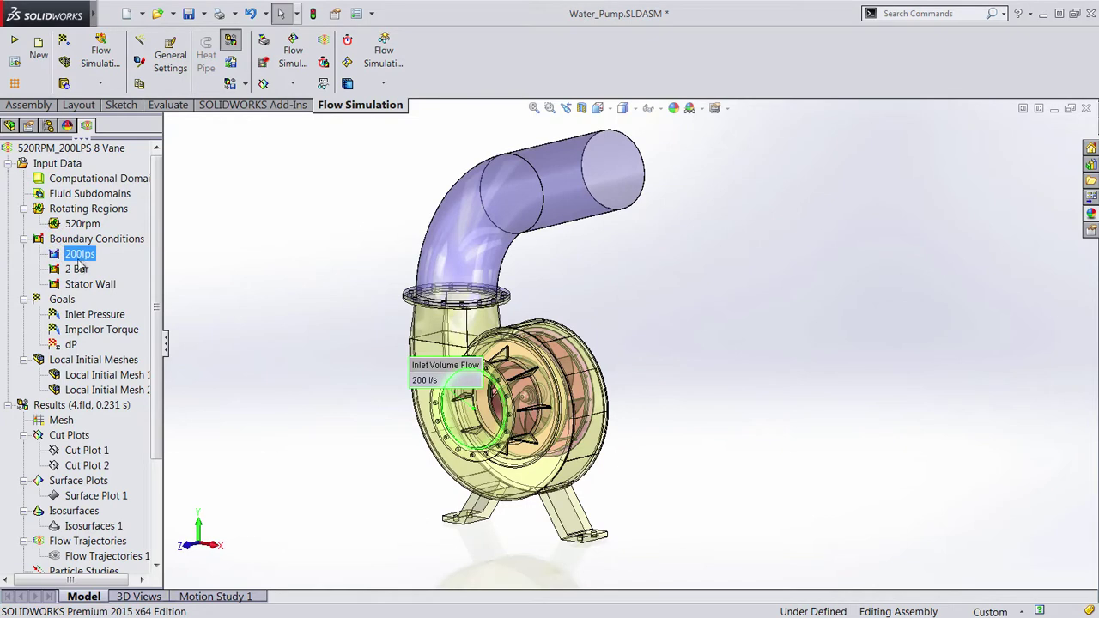
{"action": "left_click", "coordinate": [78, 270]}
{"action": "left_click", "coordinate": [84, 286]}
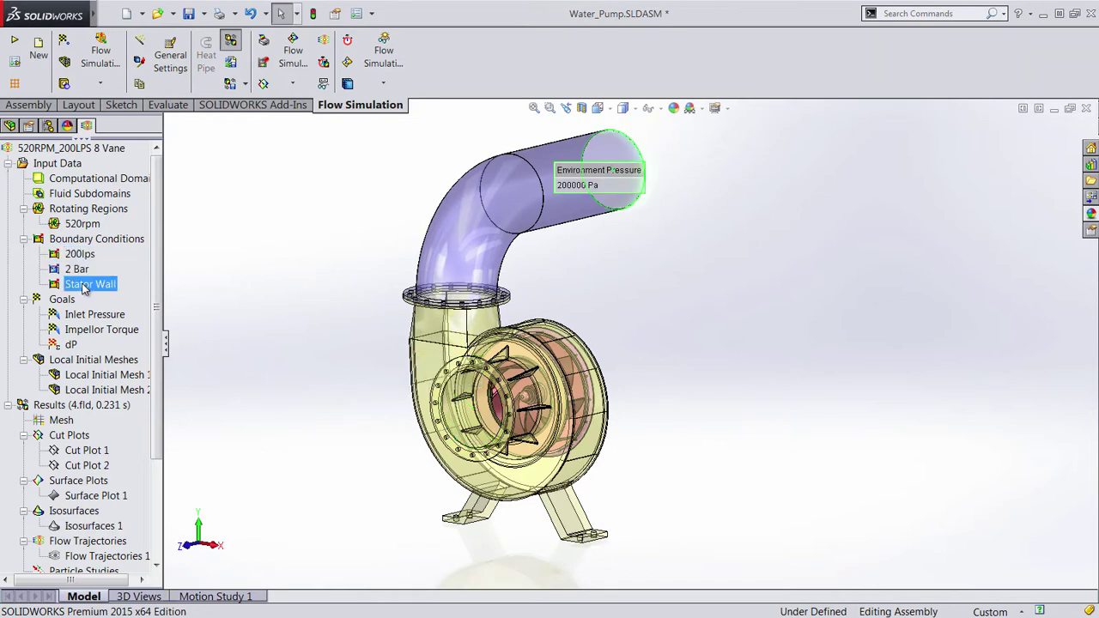
{"action": "left_click", "coordinate": [192, 345]}
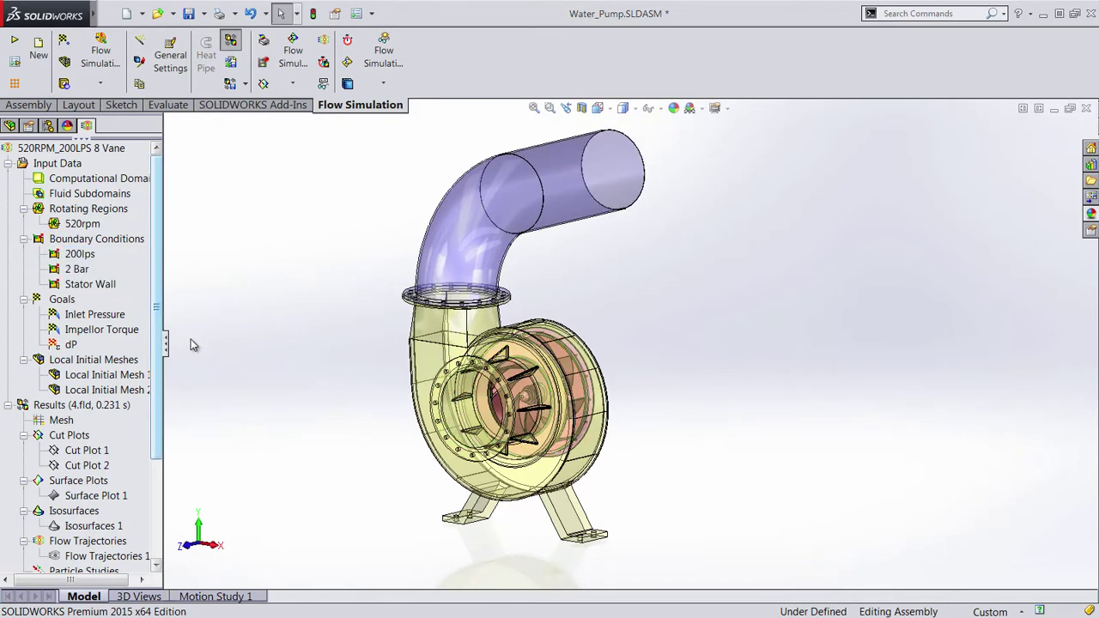
{"action": "left_click_drag", "start_coordinate": [158, 338], "coordinate": [159, 418]}
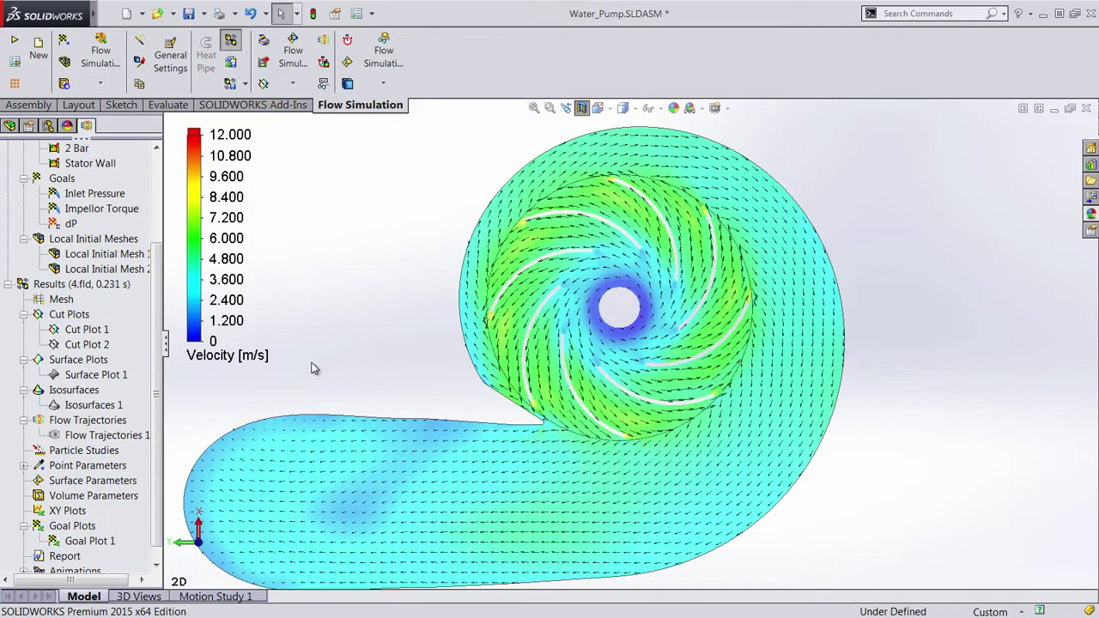
Show Surface Plot 1 velocity on the impeller and switch to the saved Zoom-iso view.
{"action": "right_click", "coordinate": [109, 380]}
{"action": "left_click", "coordinate": [206, 406]}
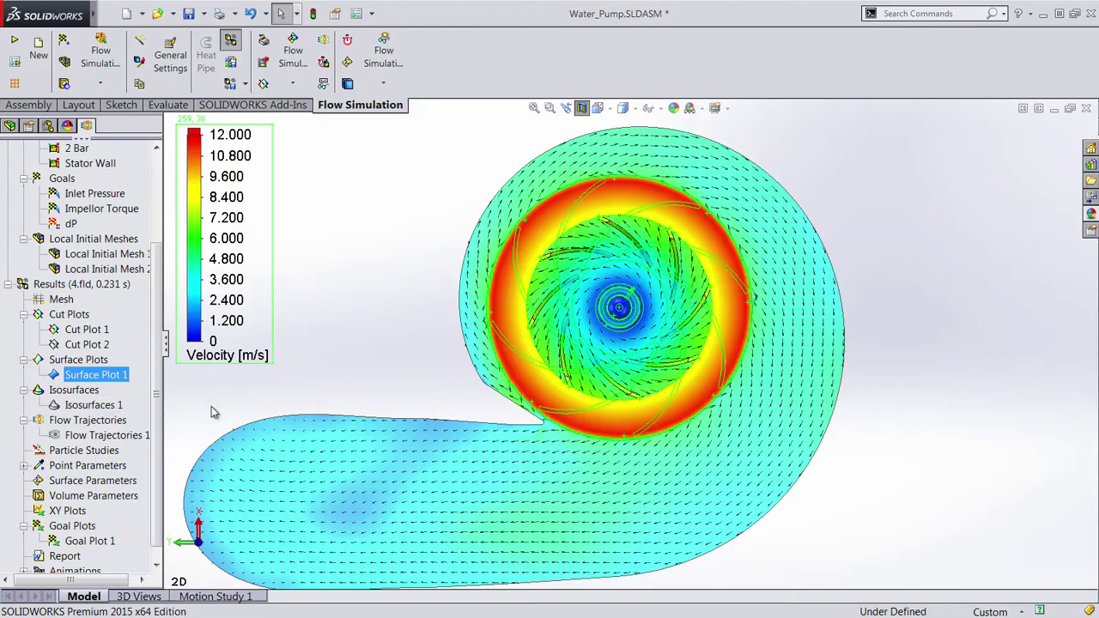
{"action": "key", "text": "space"}
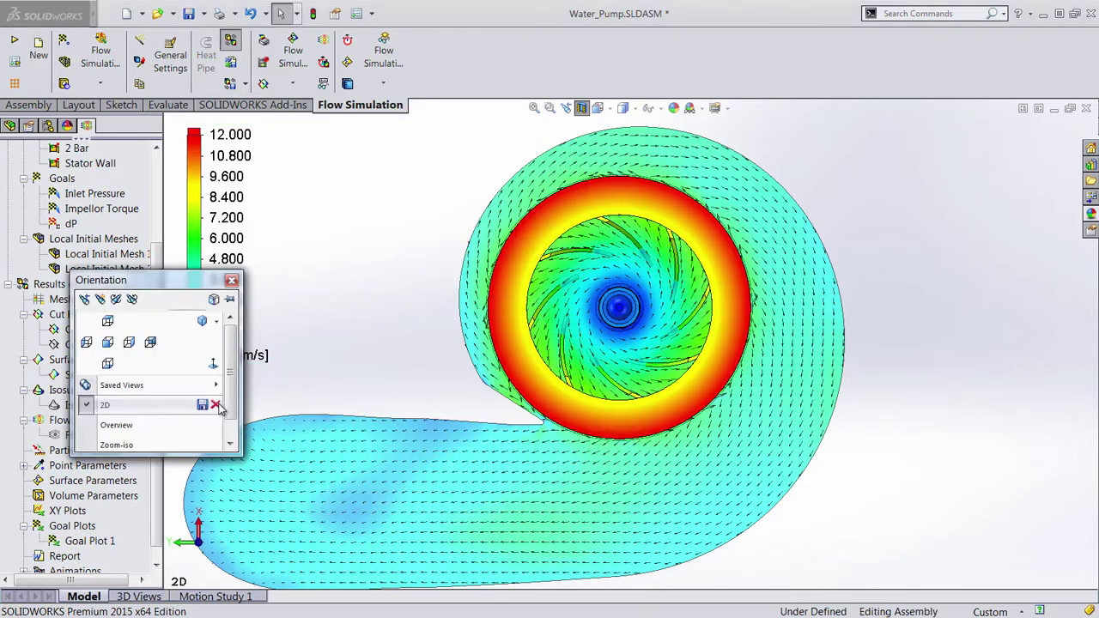
{"action": "left_click", "coordinate": [116, 445]}
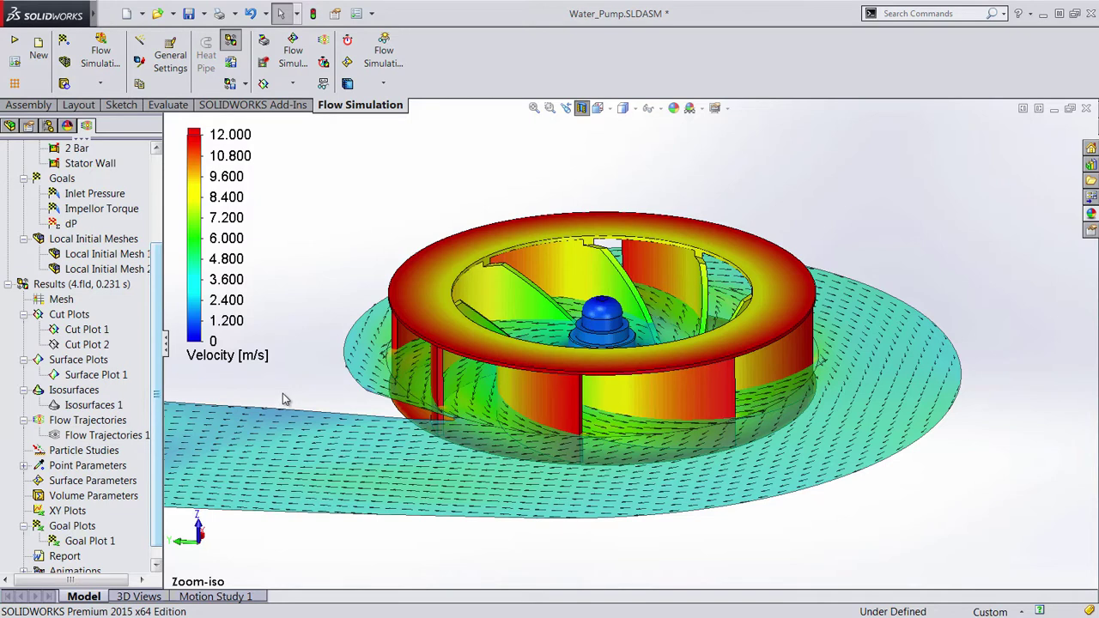
Play the Flow Trajectories 1 animation, orbit to look down on the impeller, then stop it.
{"action": "right_click", "coordinate": [103, 434]}
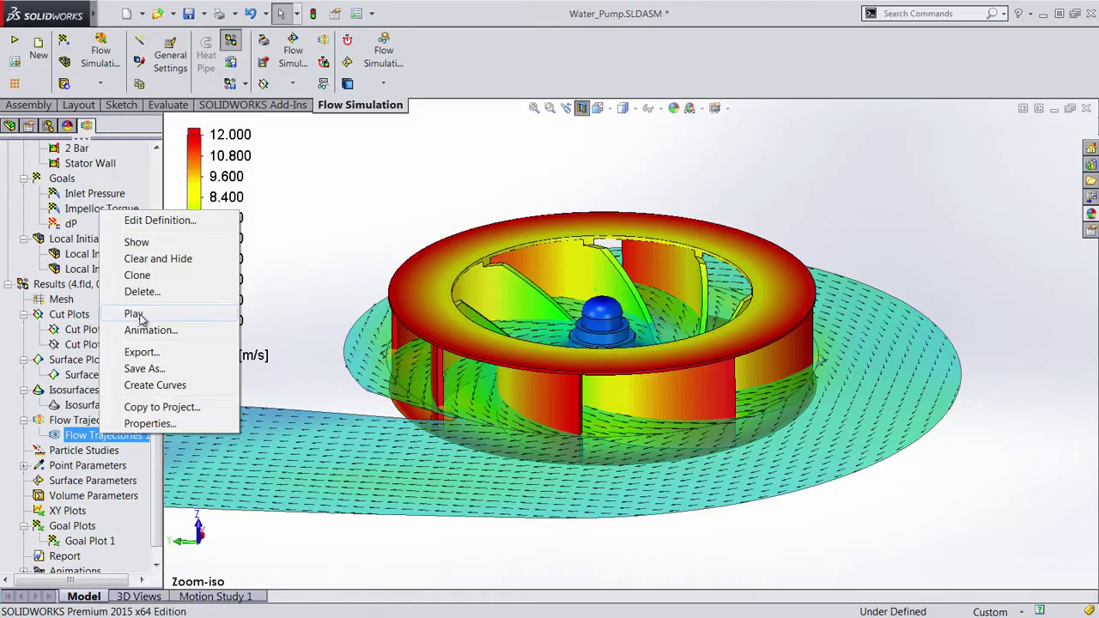
{"action": "left_click", "coordinate": [134, 314]}
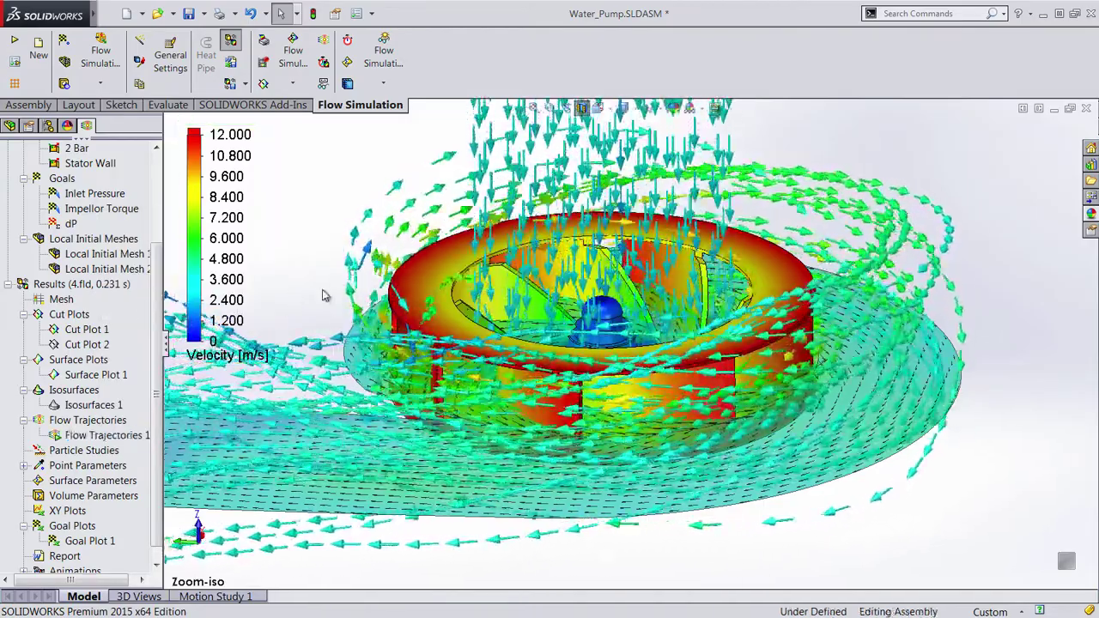
{"action": "scroll", "coordinate": [323, 295], "scroll_direction": "down", "scroll_amount": 3}
{"action": "middle_click_drag", "start_coordinate": [363, 275], "coordinate": [407, 337]}
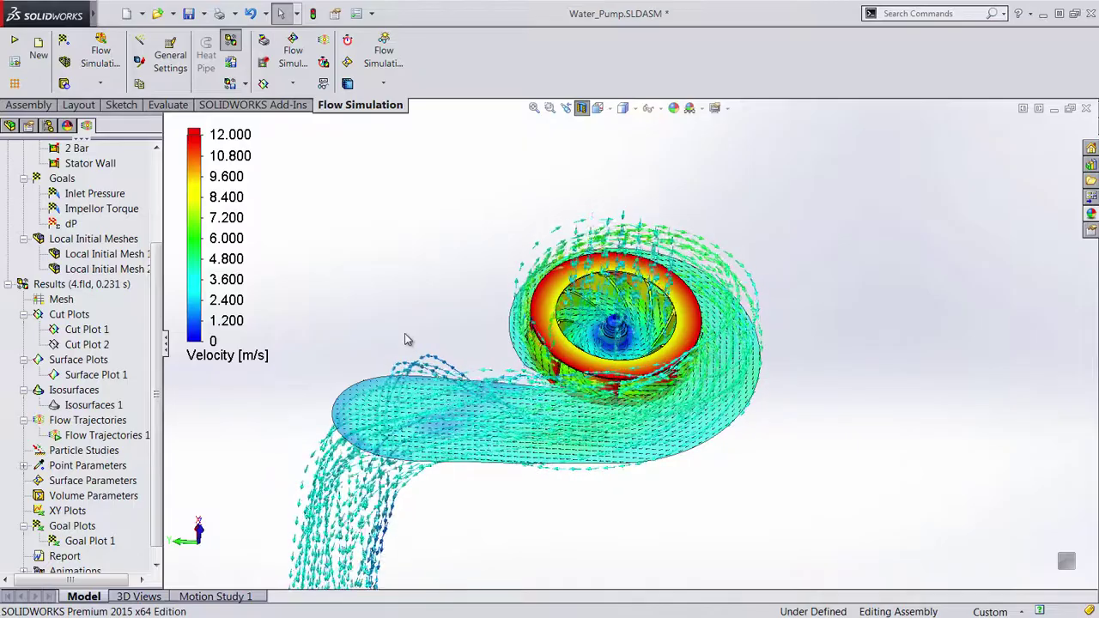
{"action": "right_click", "coordinate": [108, 441]}
{"action": "left_click", "coordinate": [137, 315]}
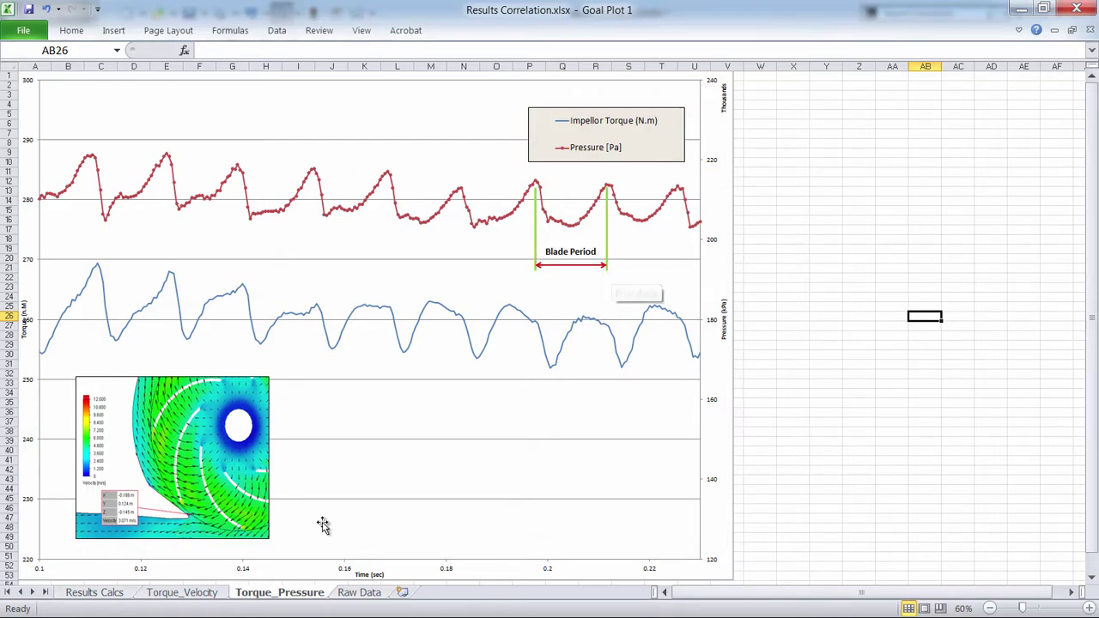
View the Torque_Velocity chart, then the Results Calcs blade-period comparison sheet.
{"action": "left_click", "coordinate": [180, 592]}
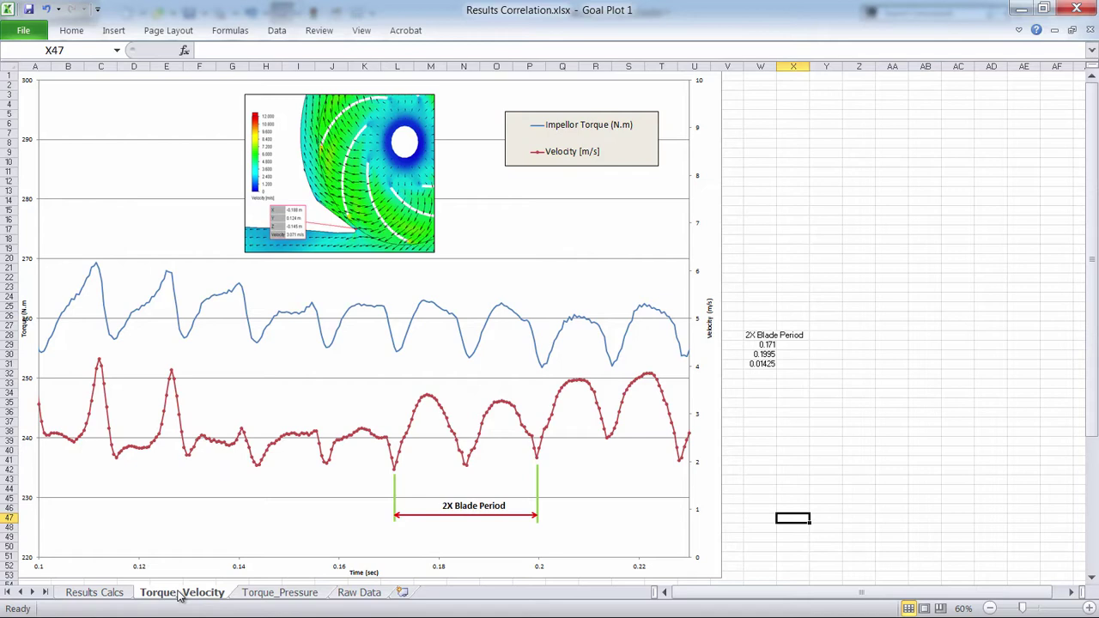
{"action": "left_click", "coordinate": [95, 593]}
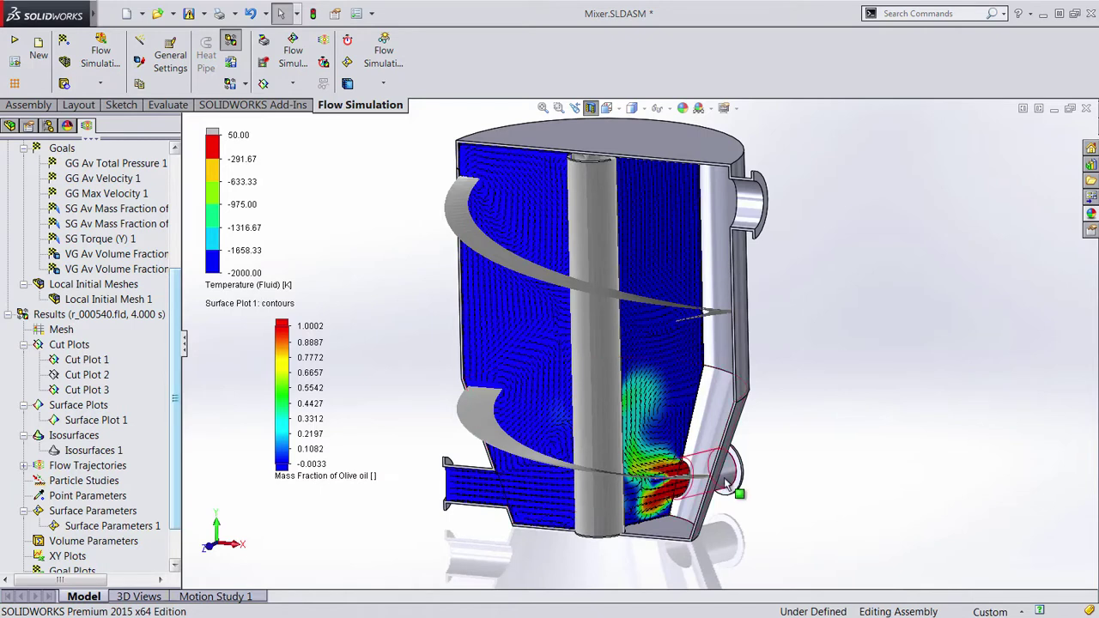
Zoom in on the mixer, pick the tub, and select Cut Plot 1 with Cut Plot 3.
{"action": "scroll", "coordinate": [656, 476], "scroll_direction": "down", "scroll_amount": 5}
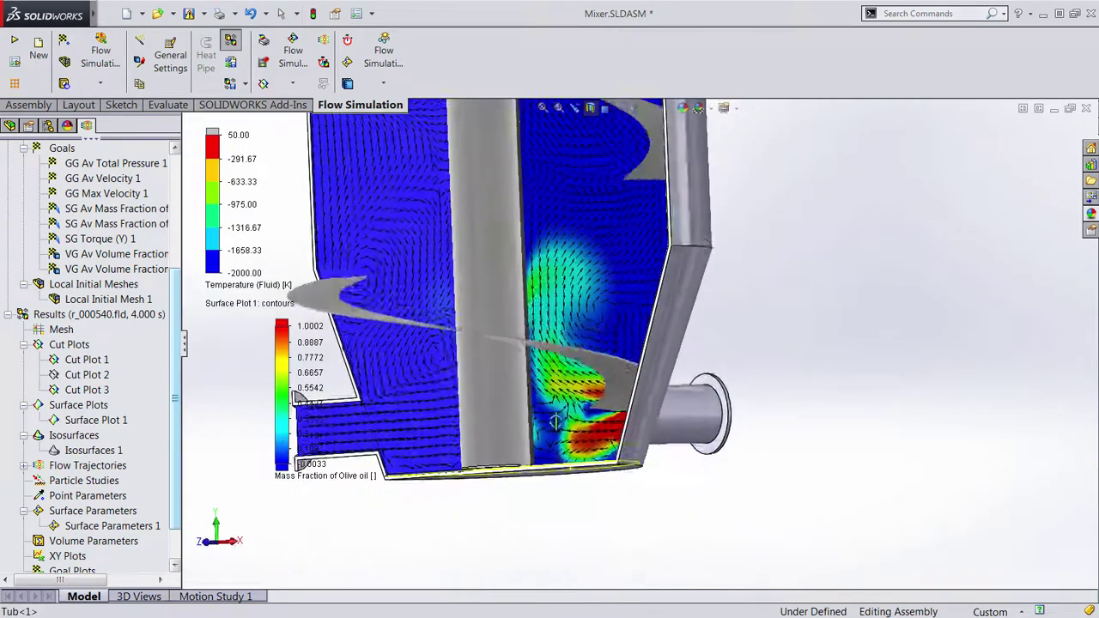
{"action": "left_click", "coordinate": [574, 472]}
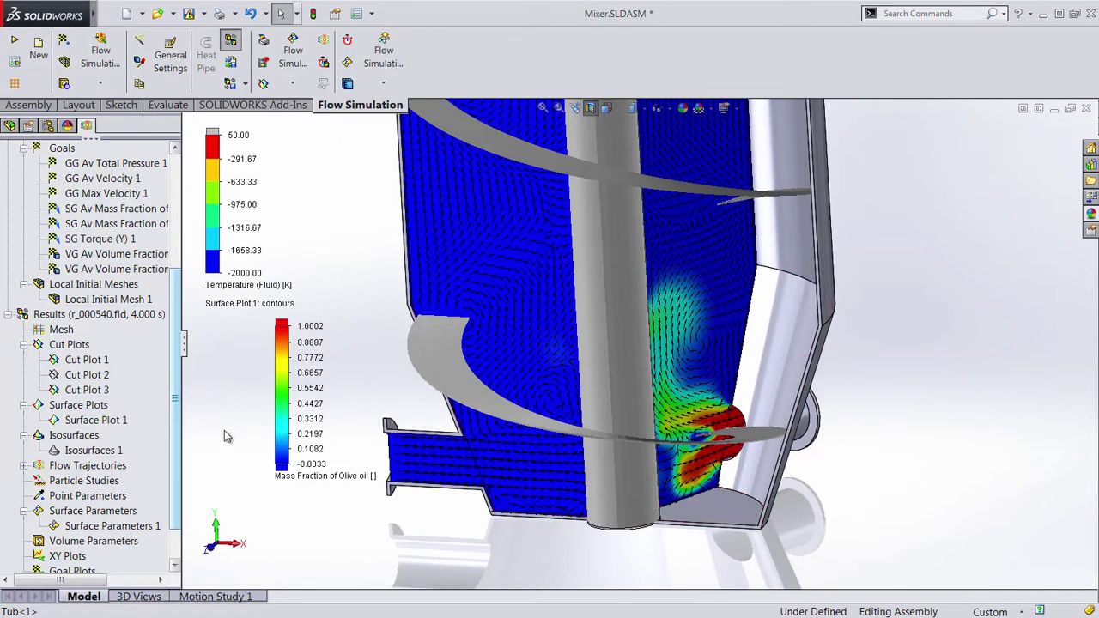
{"action": "left_click", "coordinate": [82, 359]}
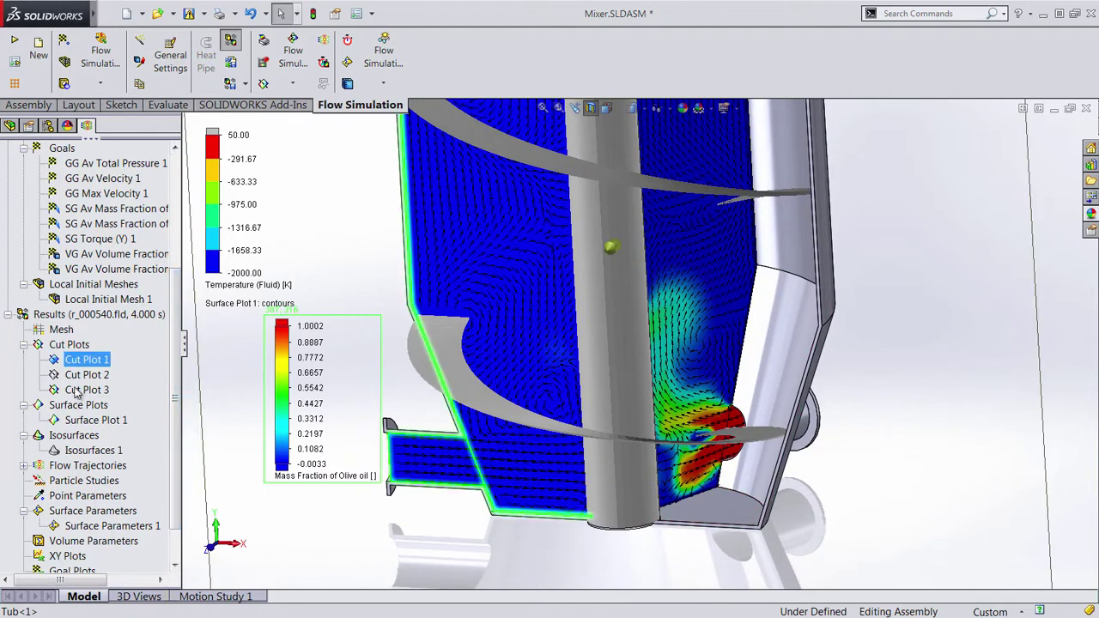